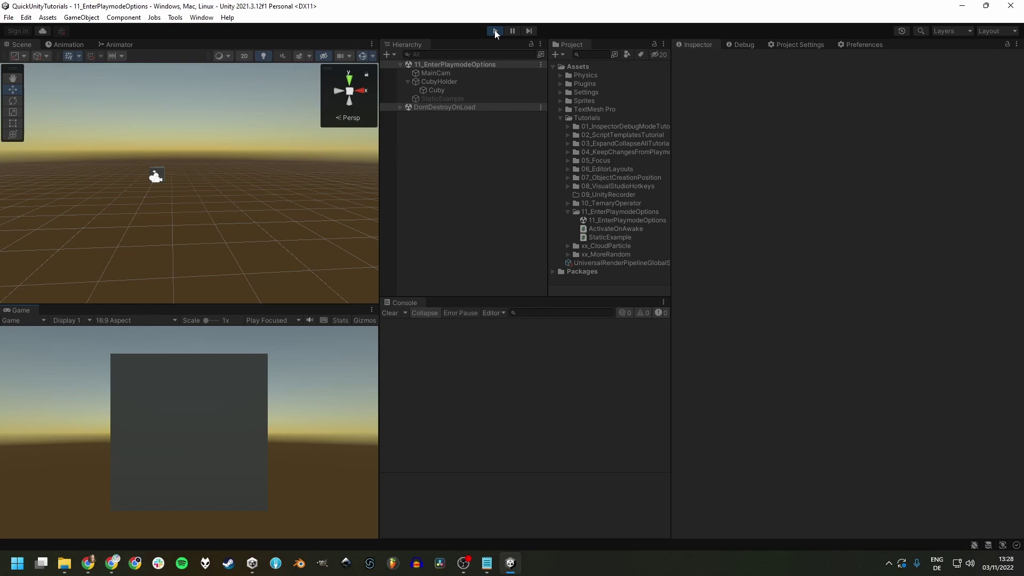
# Stop the running game and restart play mode to watch the script assembly reload delay.
pyautogui.click(495, 30)
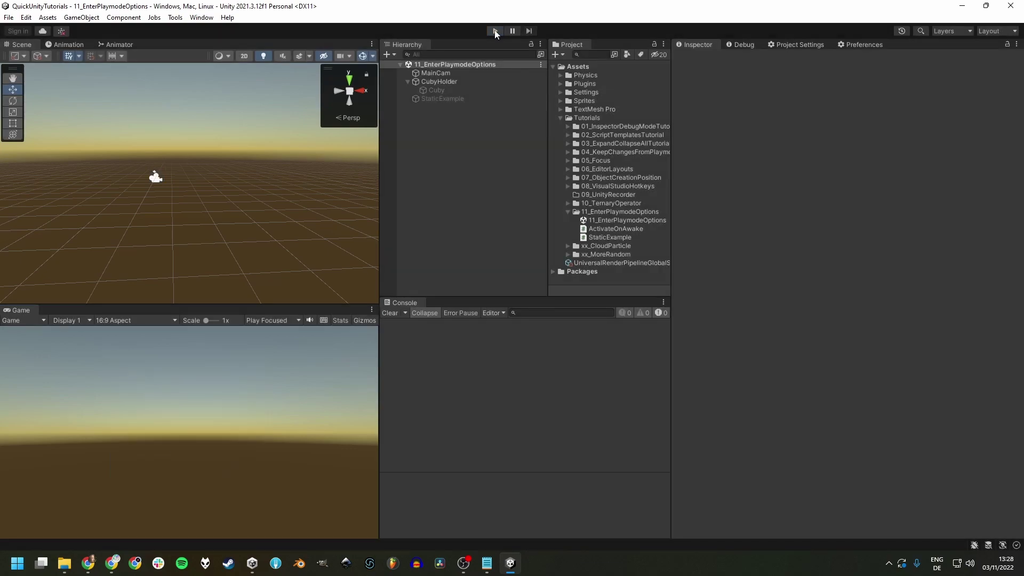
pyautogui.click(494, 31)
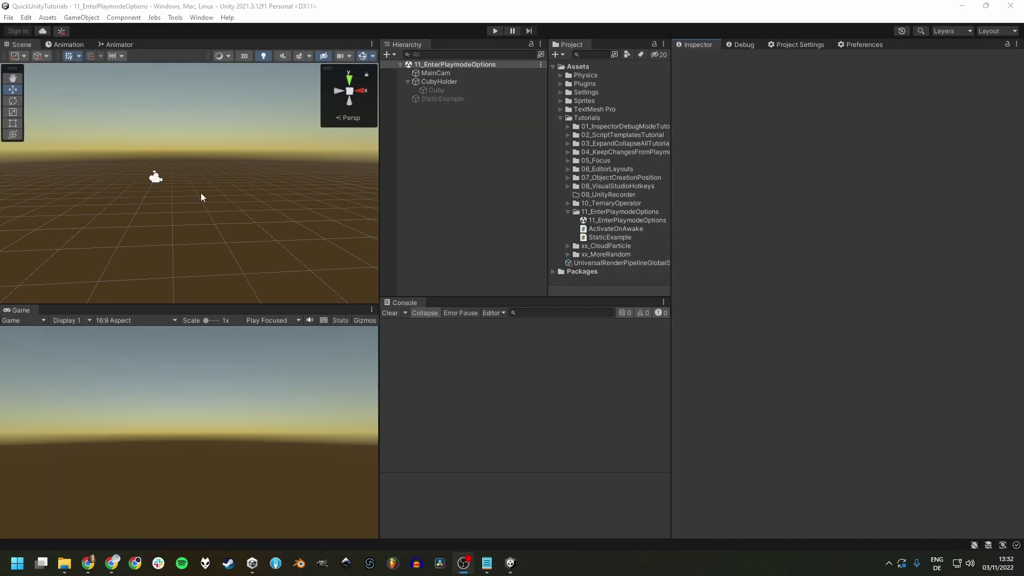
# Tick Enter Play Mode Options on the Editor page of Project Settings.
pyautogui.click(27, 18)
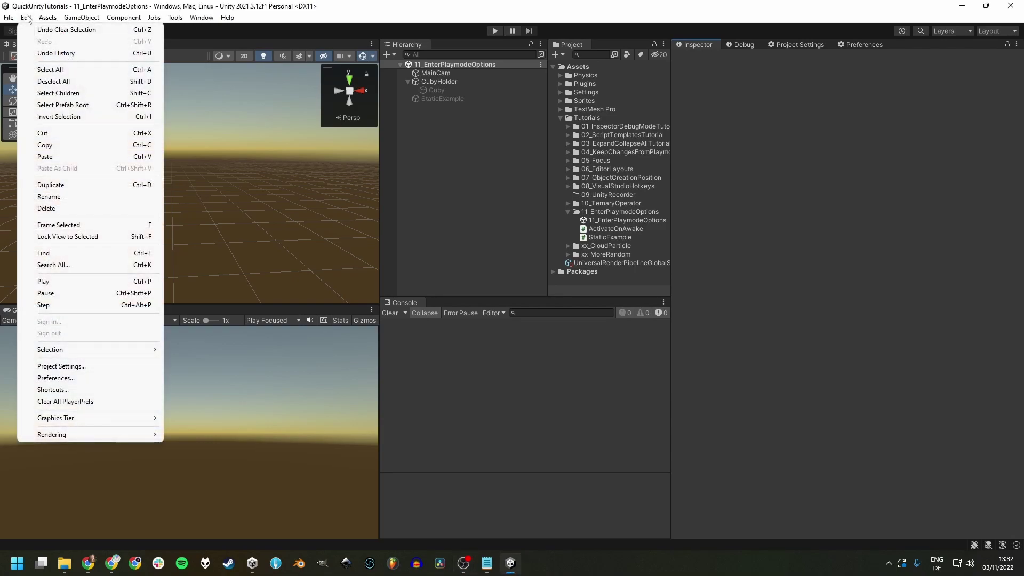
pyautogui.click(107, 368)
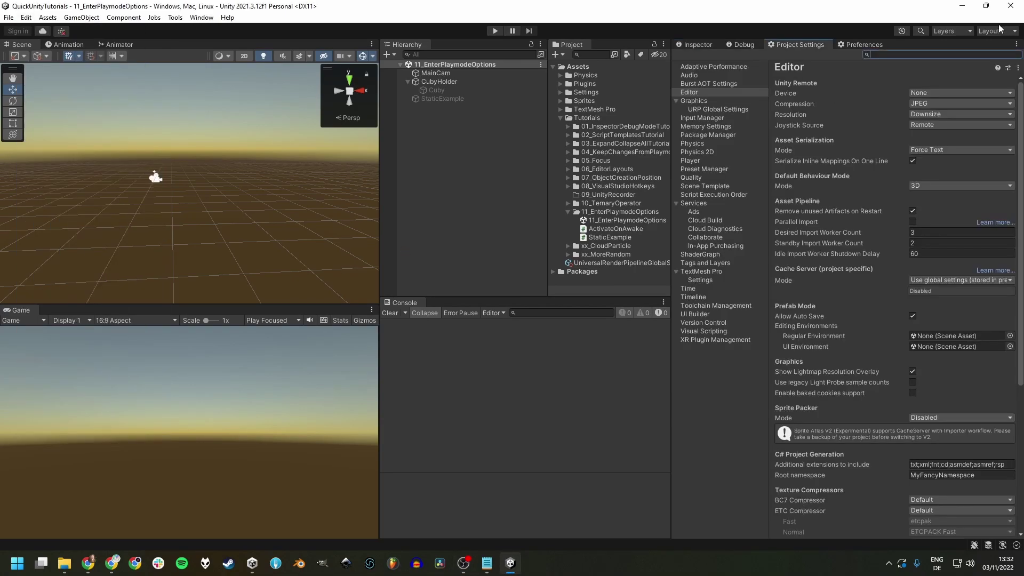
pyautogui.click(694, 93)
pyautogui.scroll(-5, 855, 156)
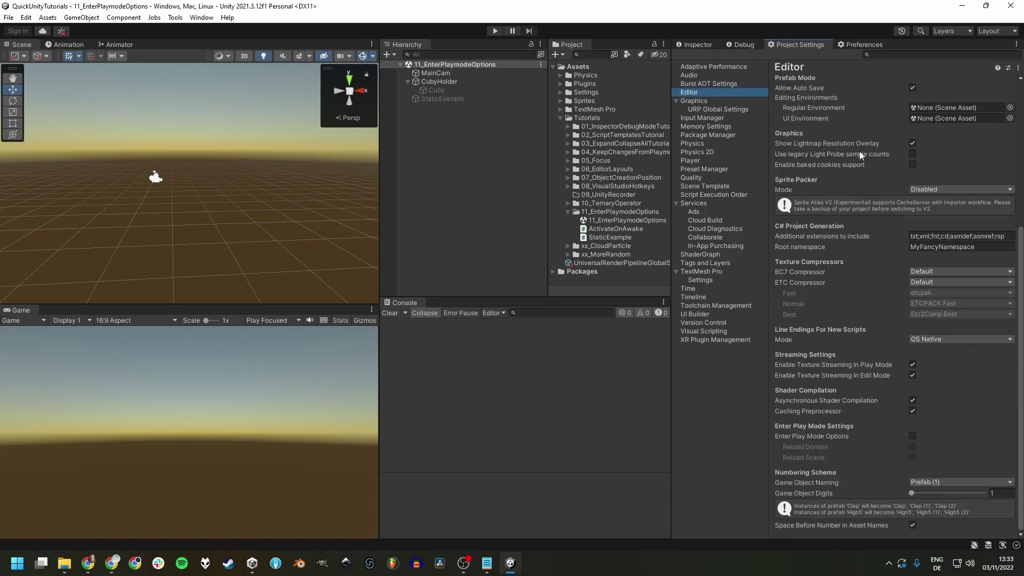
pyautogui.click(913, 436)
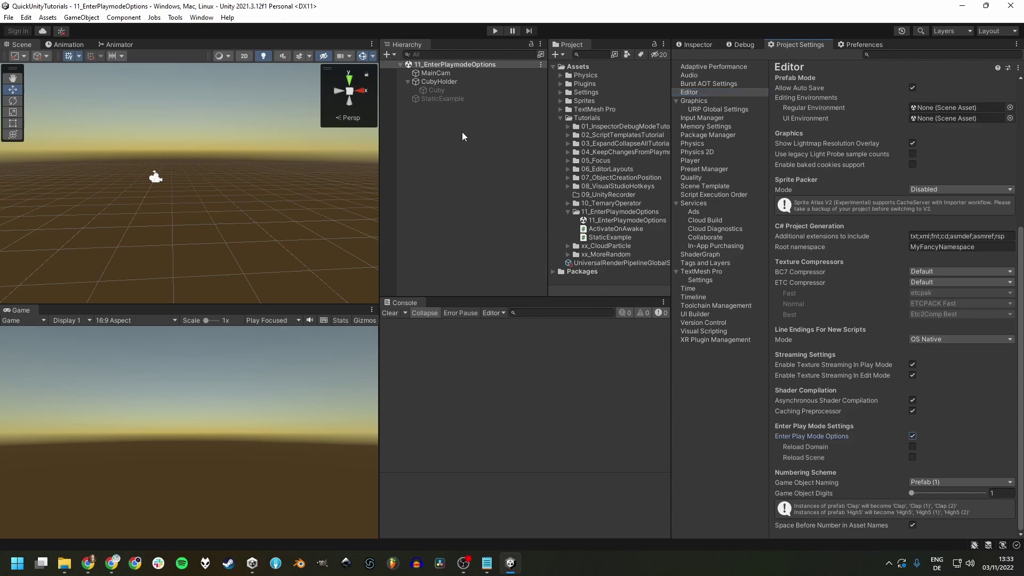
# Enter and exit play mode twice to test the new setting.
pyautogui.click(494, 30)
pyautogui.click(494, 31)
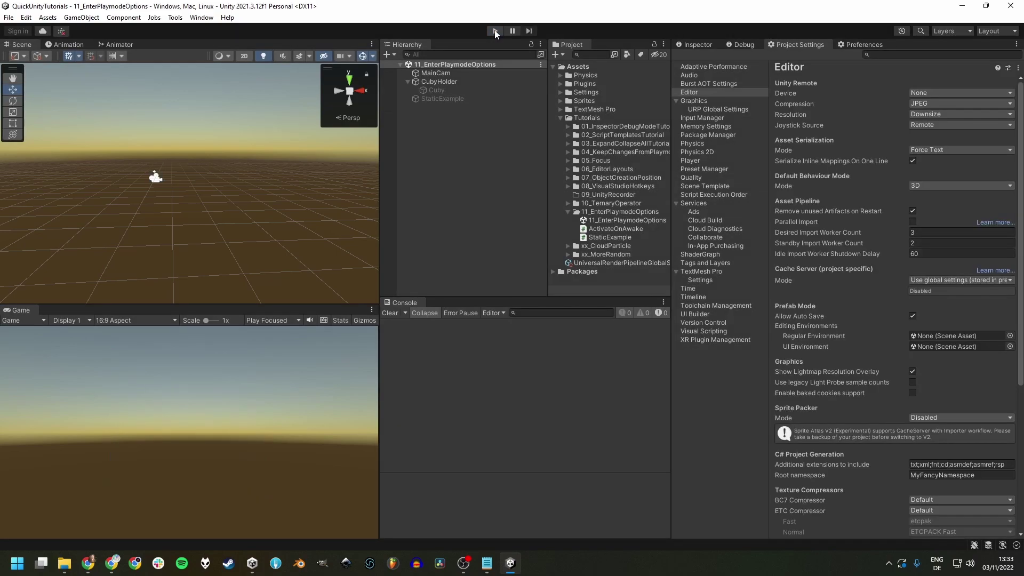
pyautogui.click(495, 30)
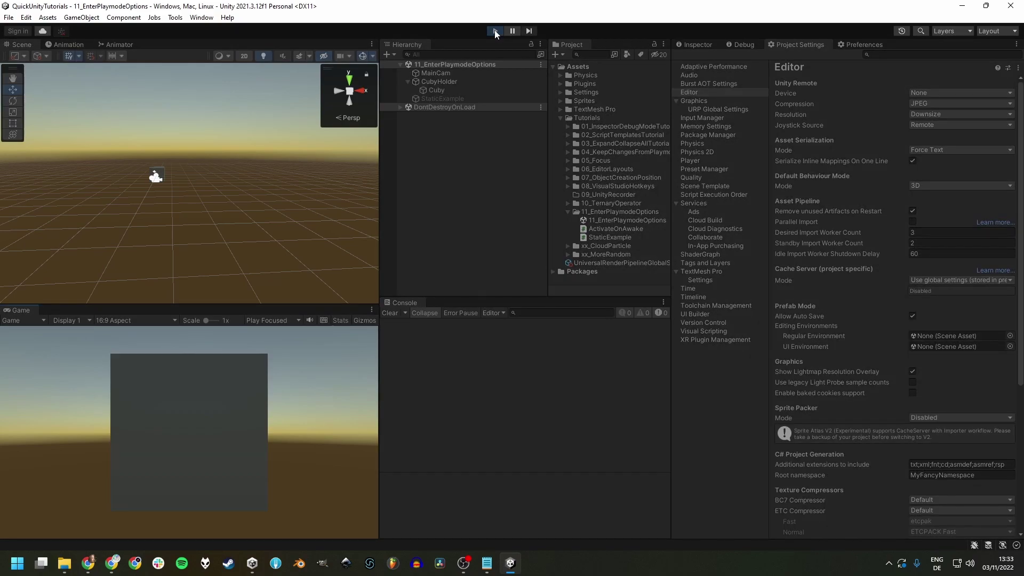
pyautogui.click(495, 30)
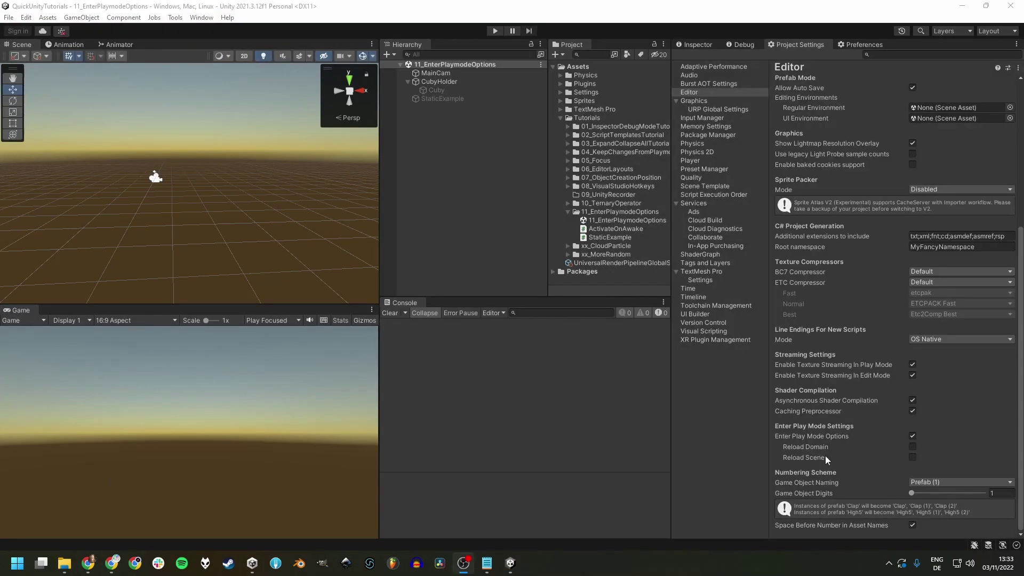
# Retoggle Enter Play Mode Options with Reload Domain and Reload Scene ticked, then enter play mode.
pyautogui.click(912, 436)
pyautogui.click(913, 436)
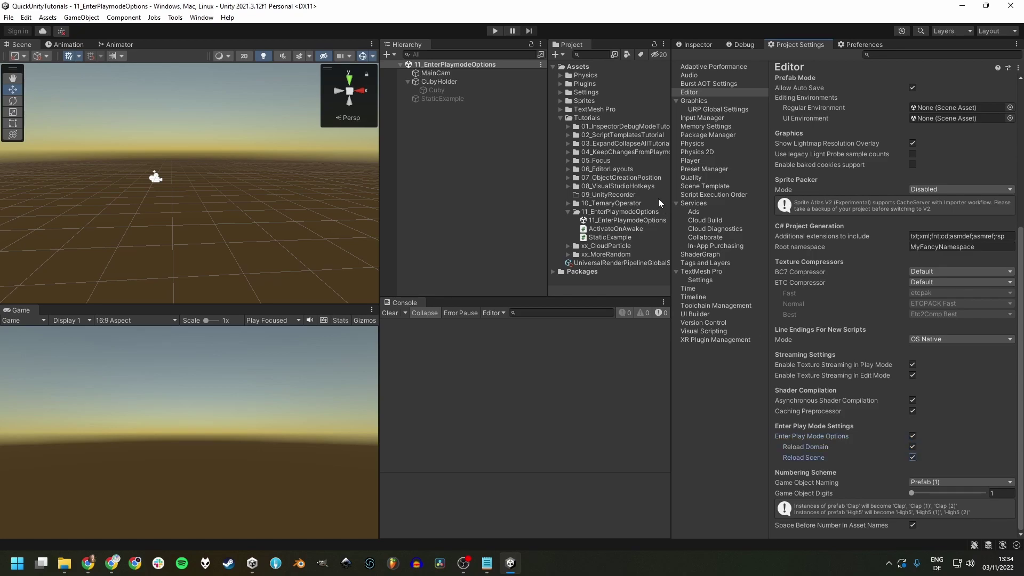
pyautogui.click(495, 31)
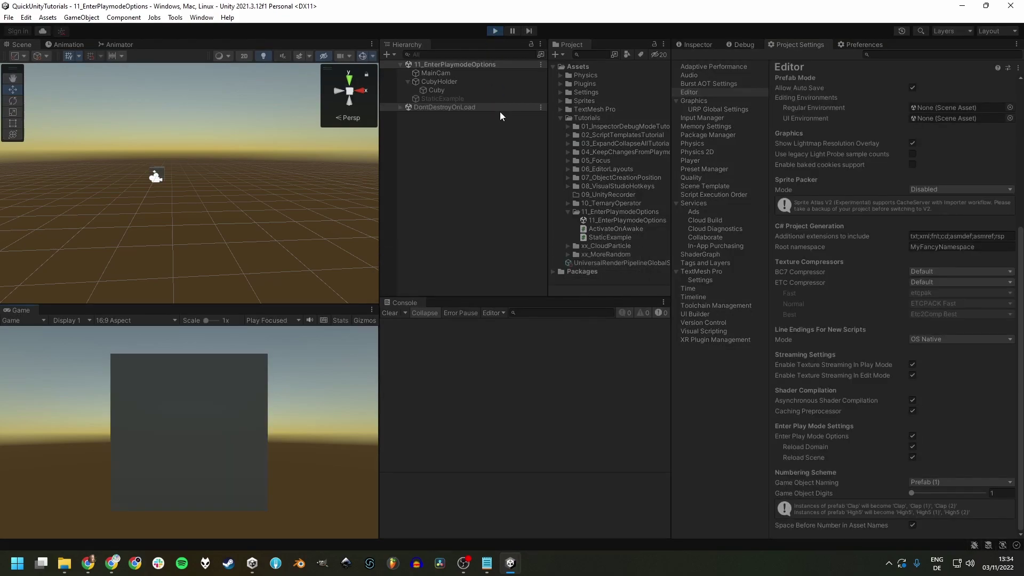
# Stop play mode and scroll Project Settings down to the Reload Scene option.
pyautogui.click(495, 31)
pyautogui.scroll(-5, 912, 342)
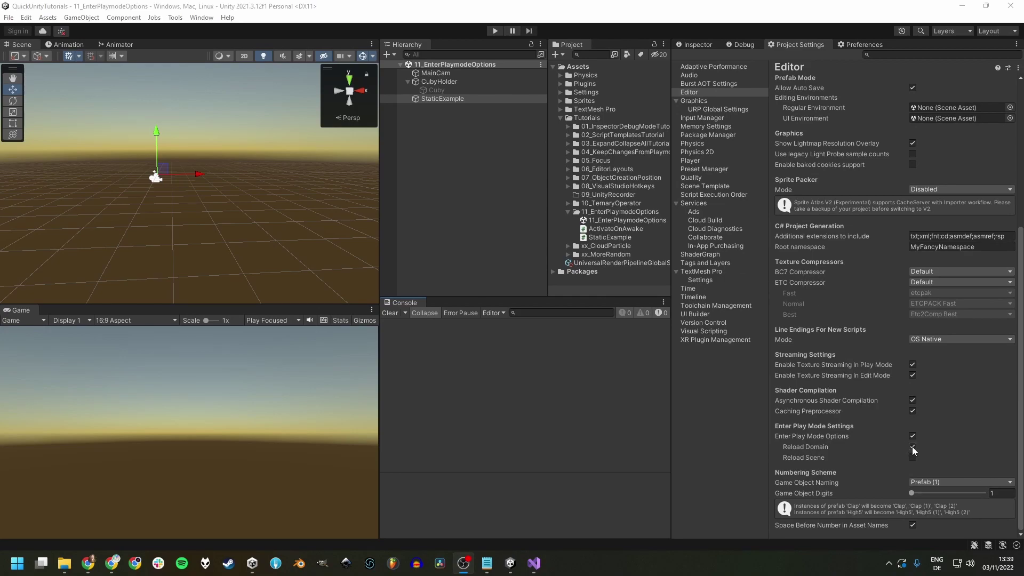
# Review StaticExample.cs's Awake counter logging in Visual Studio, then return to Unity.
pyautogui.click(534, 566)
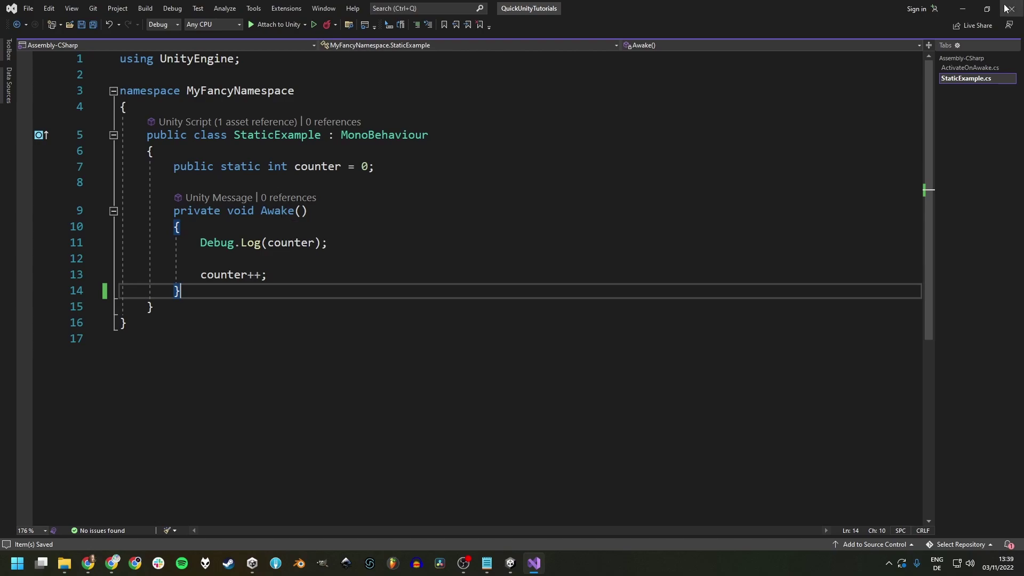
pyautogui.click(962, 9)
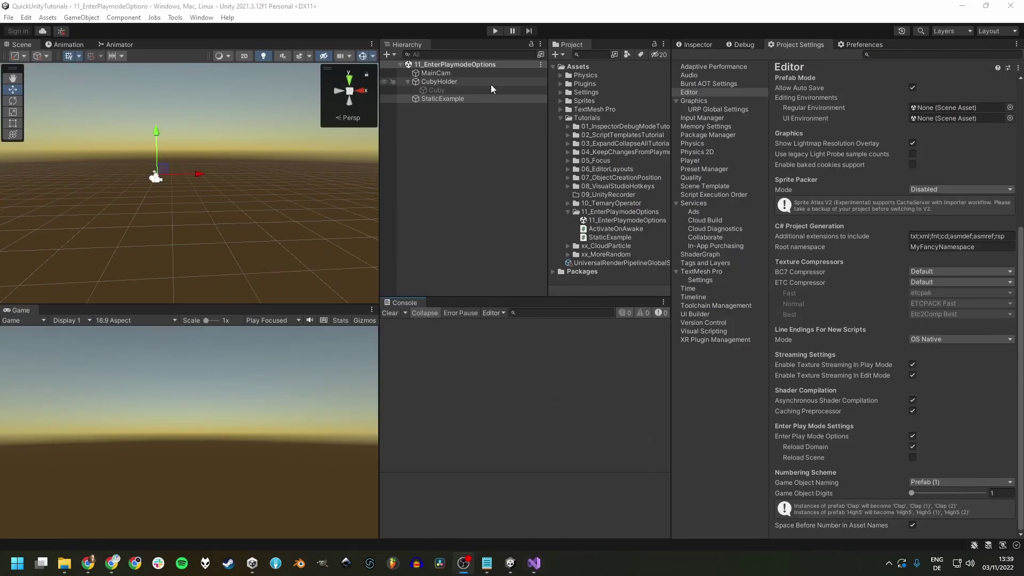
# Run play mode twice, confirming the Console logs the static counter as 0 each run.
pyautogui.click(494, 30)
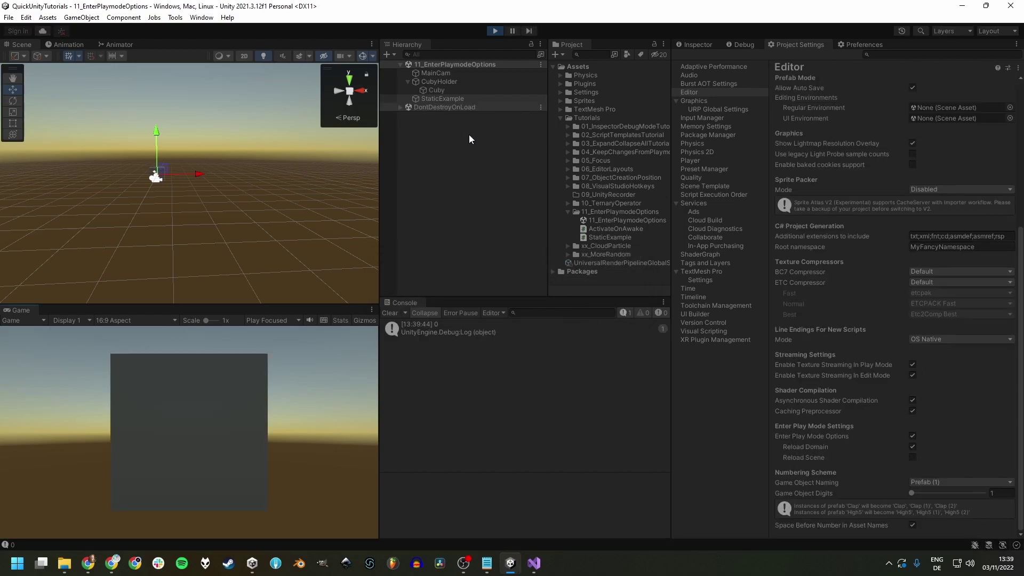
pyautogui.click(495, 29)
pyautogui.click(492, 33)
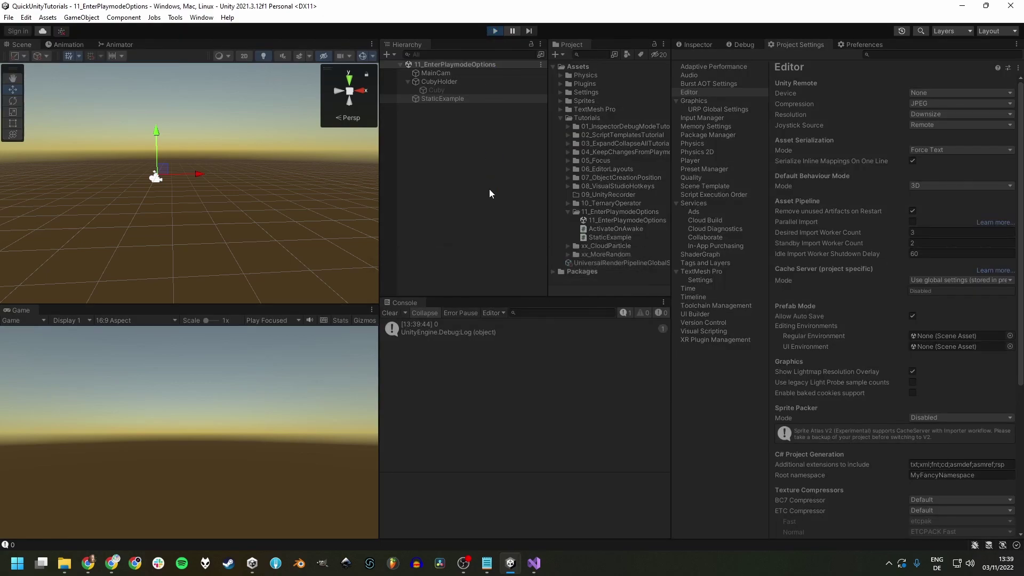
pyautogui.click(495, 30)
# Untick Reload Domain, then run play mode once so the counter logs 1.
pyautogui.scroll(-5, 852, 239)
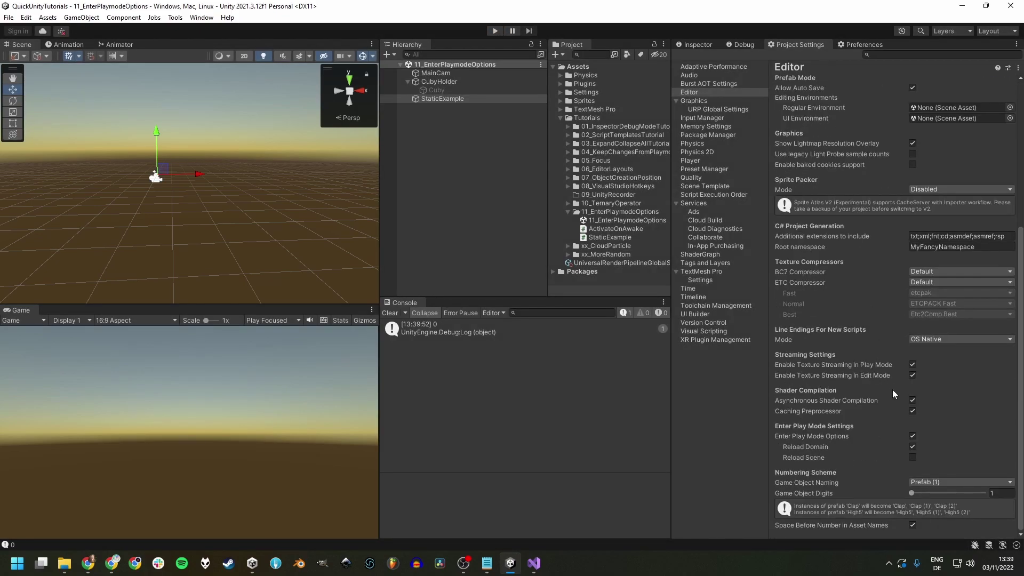
pyautogui.click(913, 447)
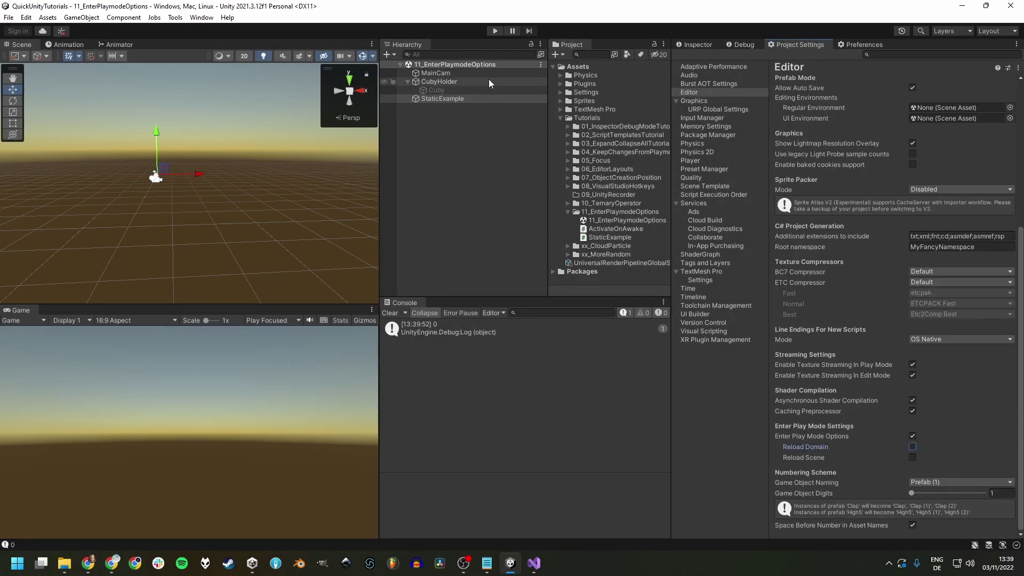
pyautogui.click(492, 32)
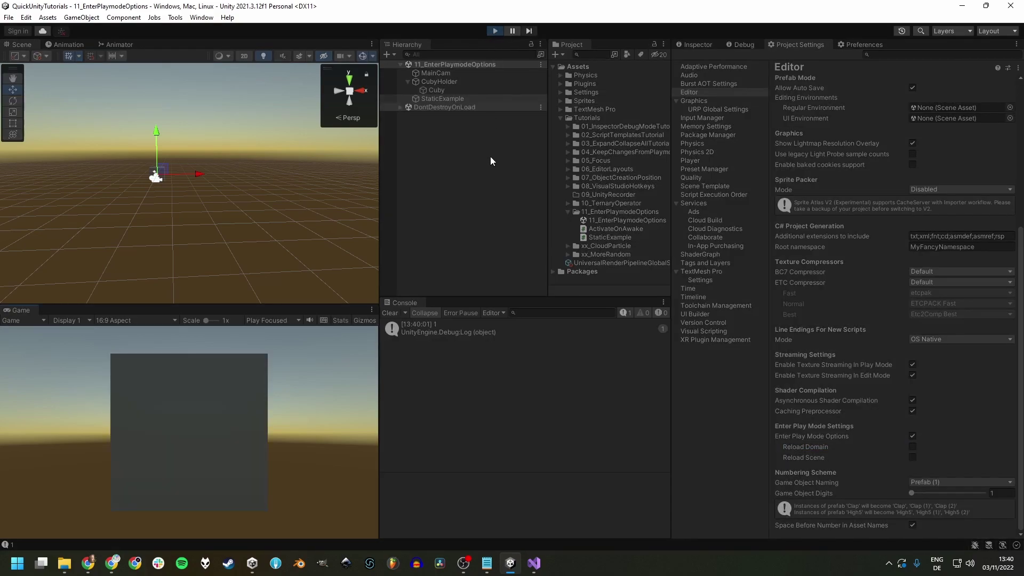
pyautogui.click(494, 31)
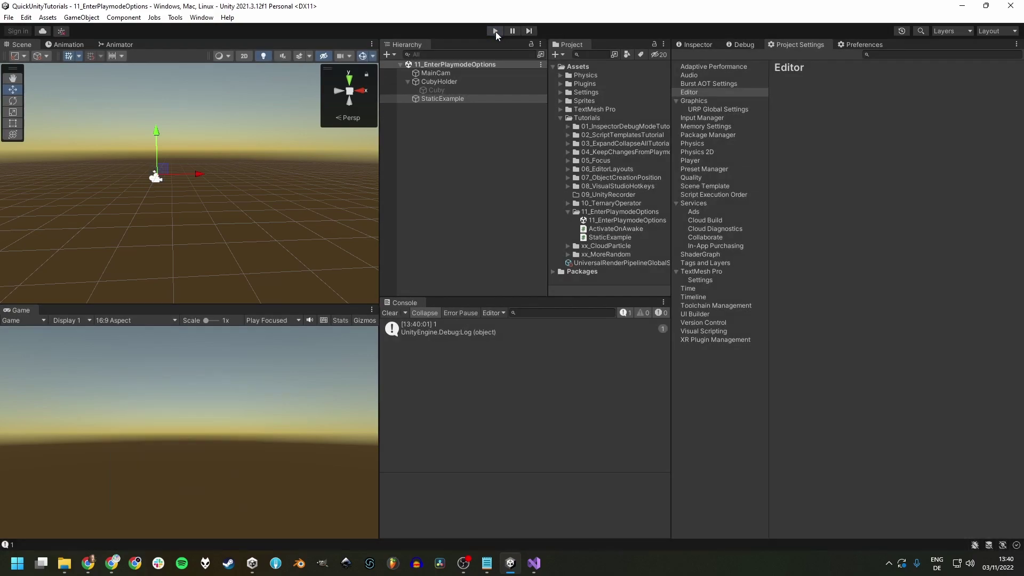
# Start play mode again so the unreset static counter logs 2.
pyautogui.click(496, 31)
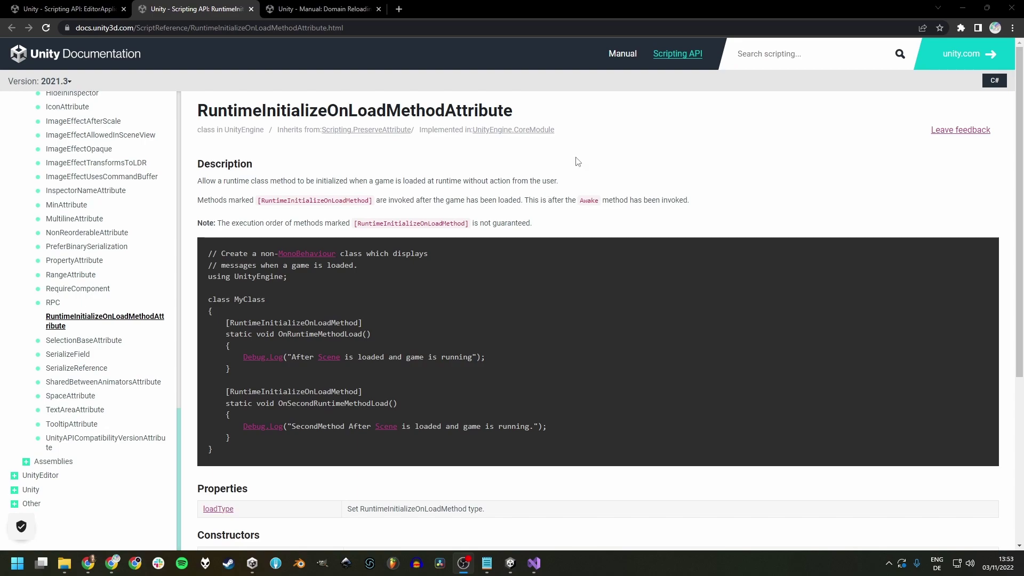
# Open and read the loadType documentation in a new tab, then return to the Domain Reloading manual page.
pyautogui.scroll(-2, 476, 236)
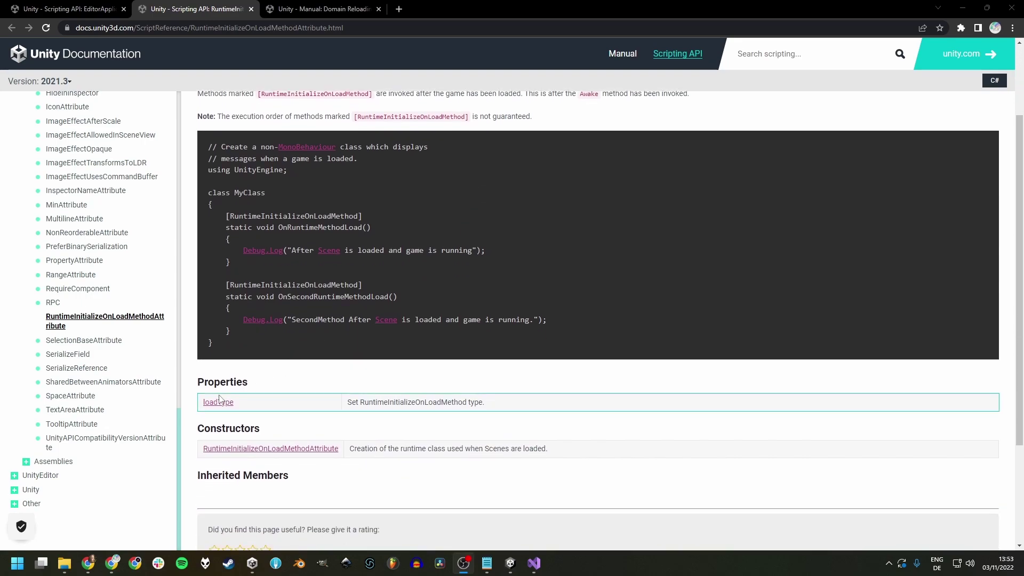
pyautogui.middleClick(220, 400)
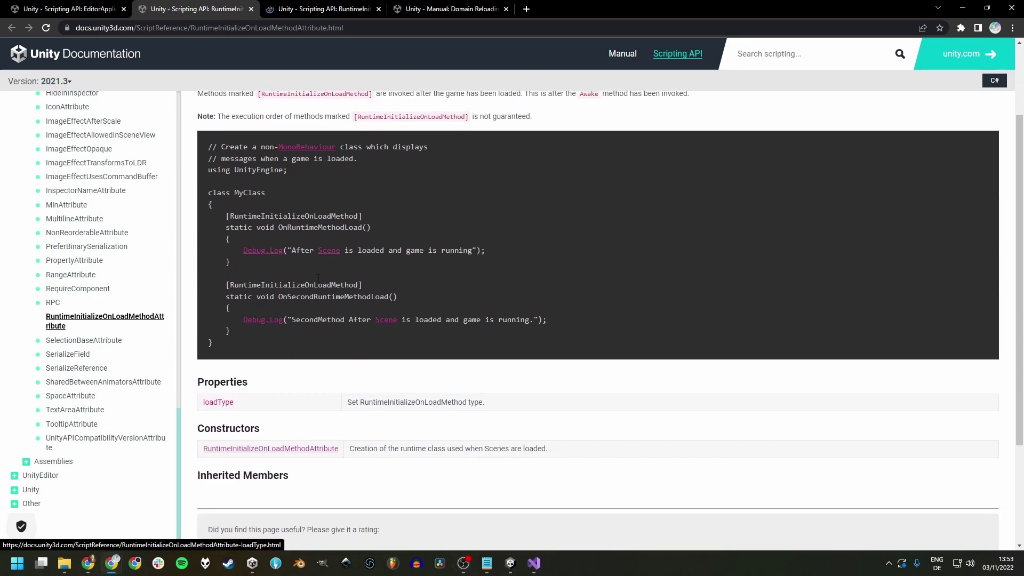
pyautogui.click(337, 9)
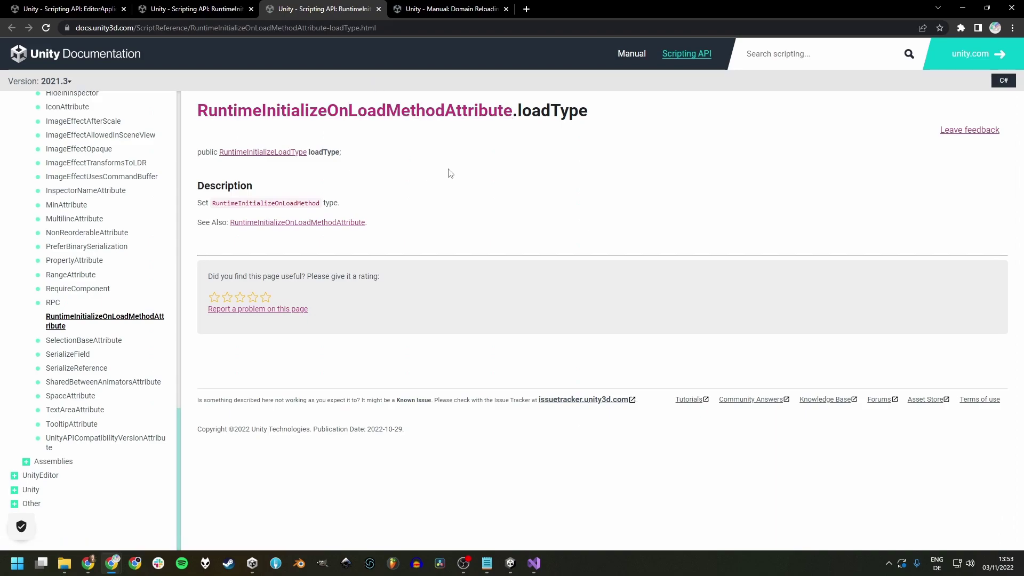
pyautogui.click(443, 10)
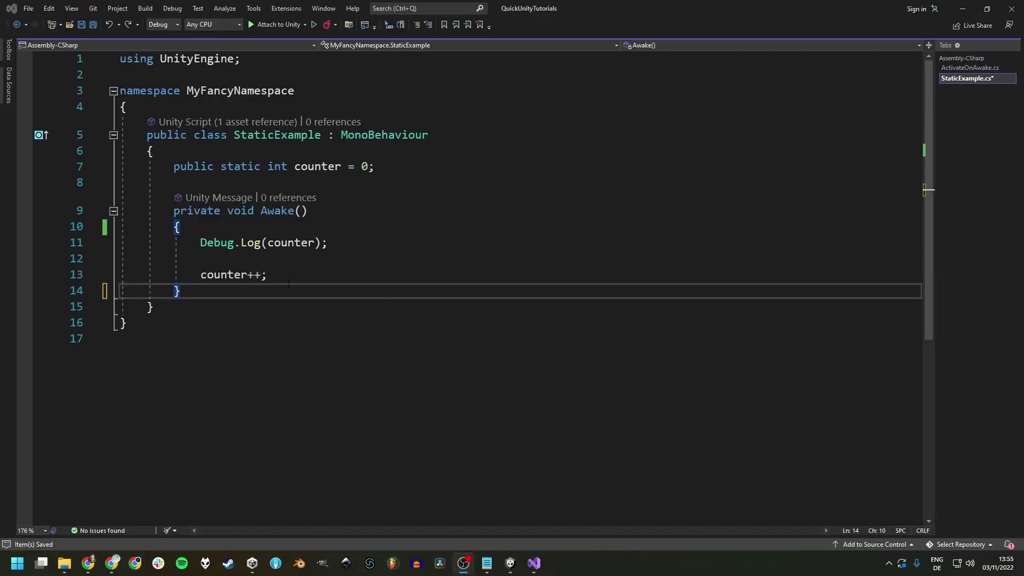
# Paste the SubsystemRegistration Init method resetting counter to 0 into StaticExample.cs and save it.
pyautogui.write('[RuntimeInitializeOnLoadMethod(RuntimeInitializeLoadType.SubsystemRegistration)] static void Init() {     counter = 0; }')
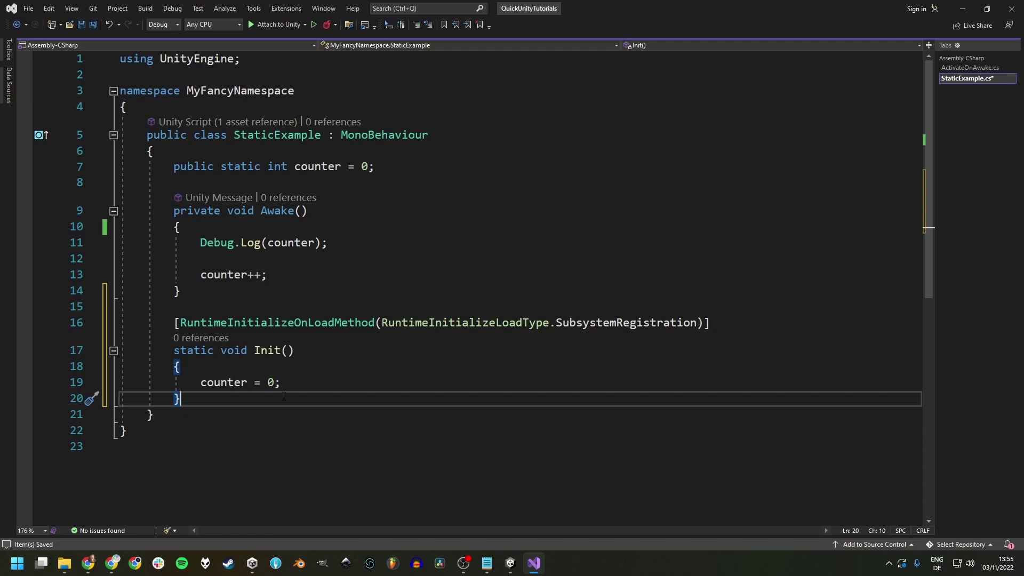
pyautogui.hotkey('ctrl', 's')
# Minimize the code editor and restart Play mode five times, confirming the counter logs 0.
pyautogui.click(963, 8)
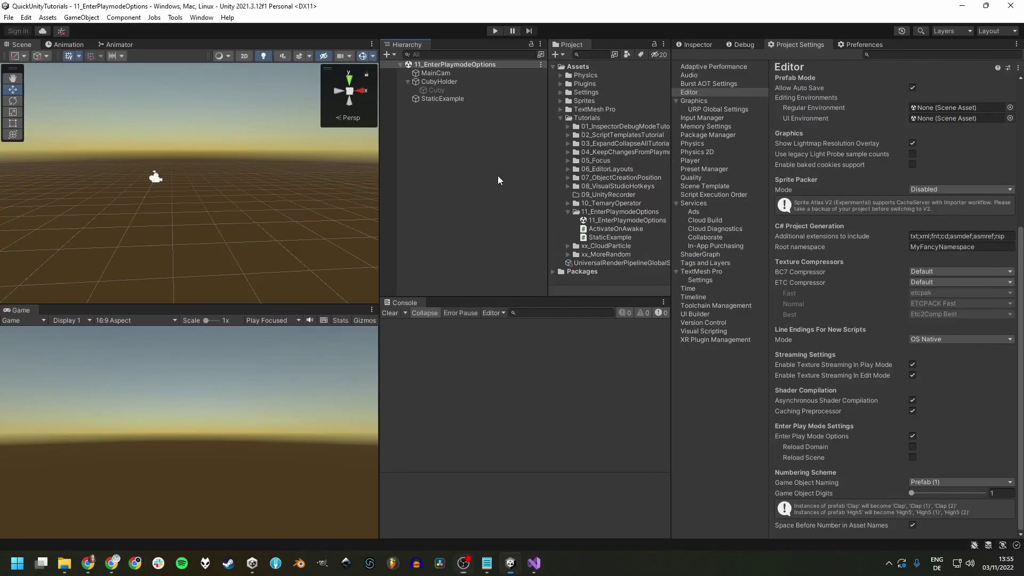
pyautogui.moveTo(854, 446)
pyautogui.click(493, 30)
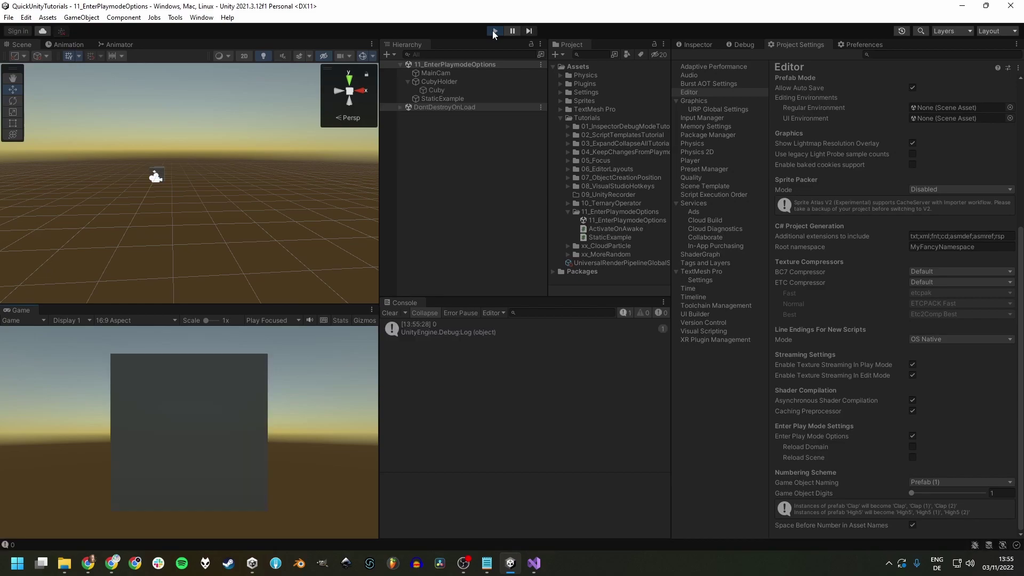
pyautogui.click(493, 31)
pyautogui.click(494, 31)
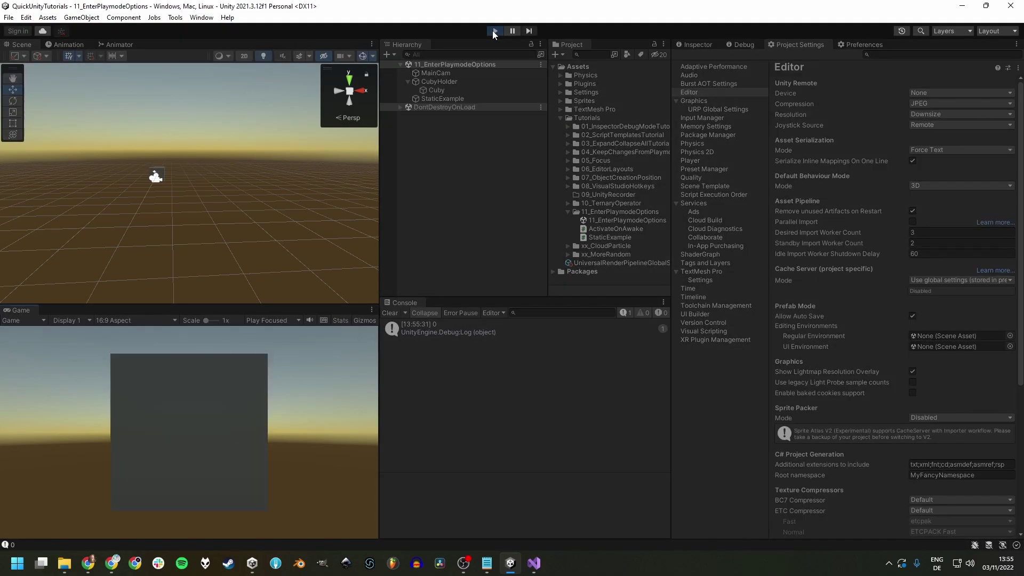
pyautogui.click(494, 31)
pyautogui.click(494, 30)
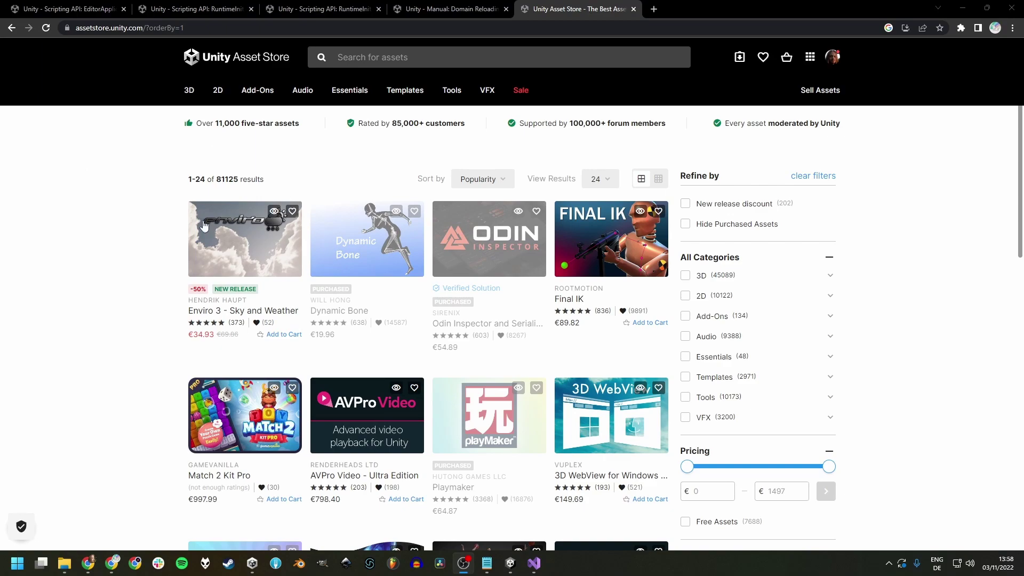
# Scroll down through the popular asset listings on the Unity Asset Store page.
pyautogui.scroll(-5, 148, 222)
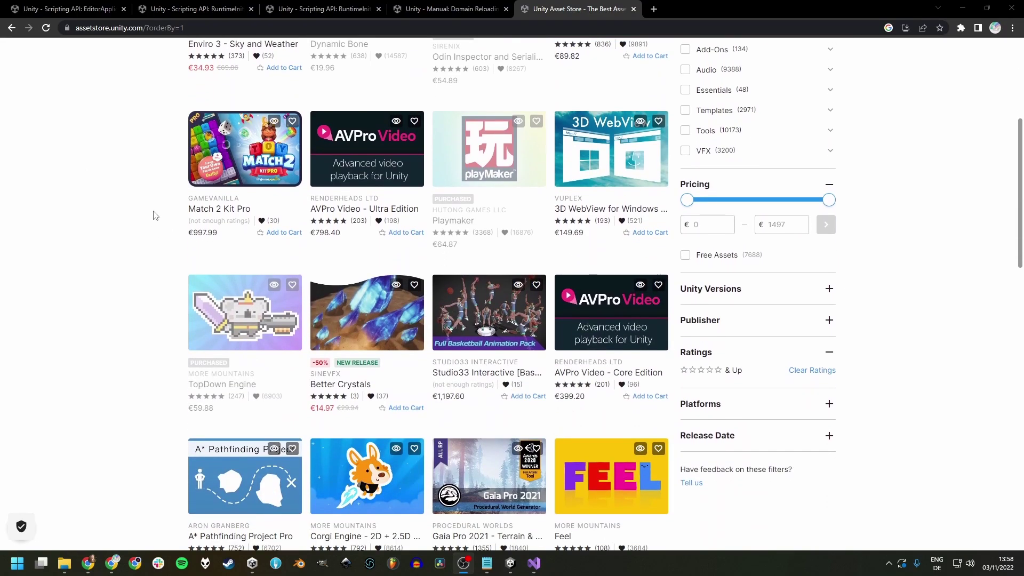
pyautogui.scroll(-1, 155, 215)
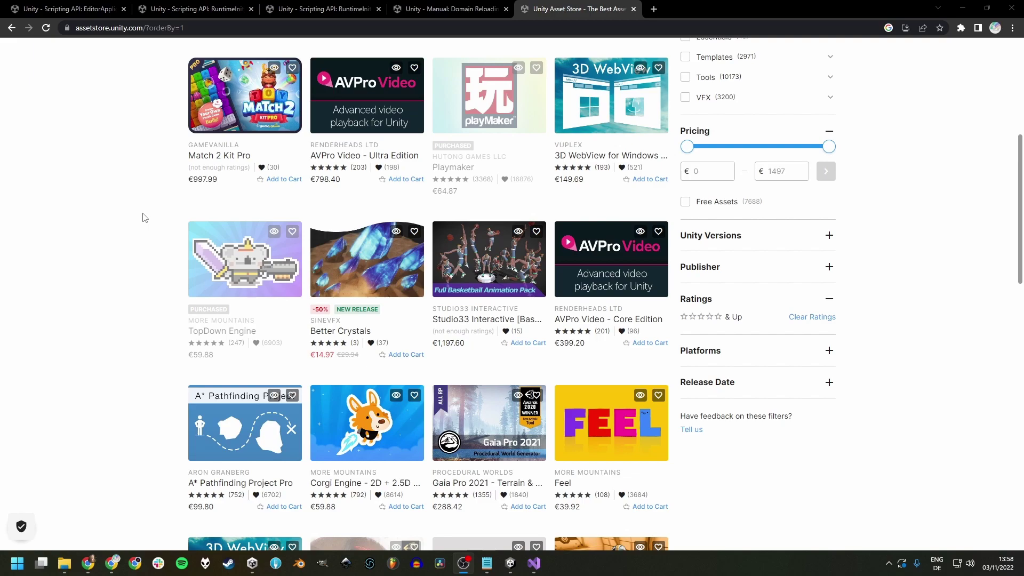
pyautogui.scroll(-4, 146, 217)
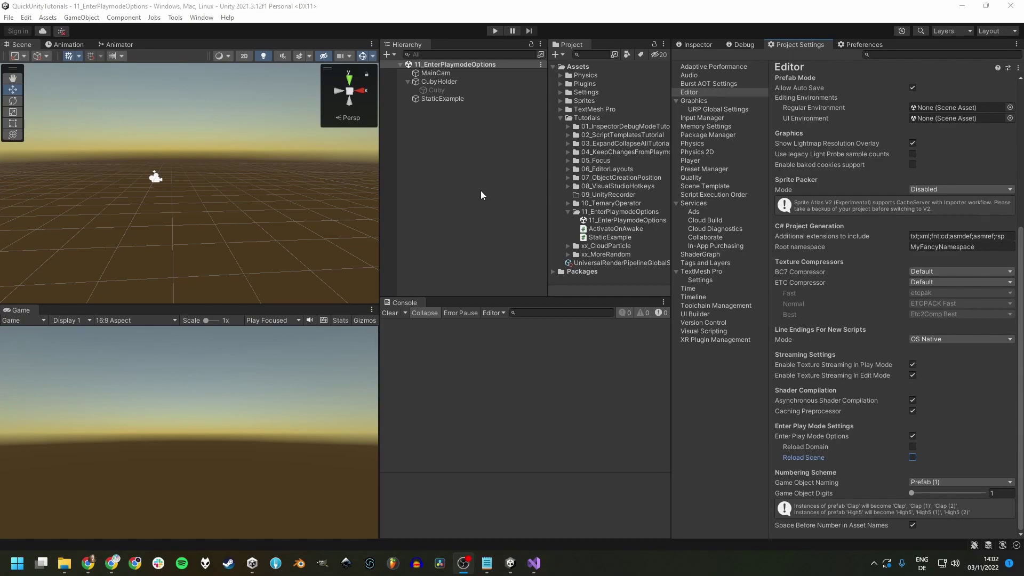
# Enable Reload Scene, then run and stop Play mode to test the counter.
pyautogui.click(912, 458)
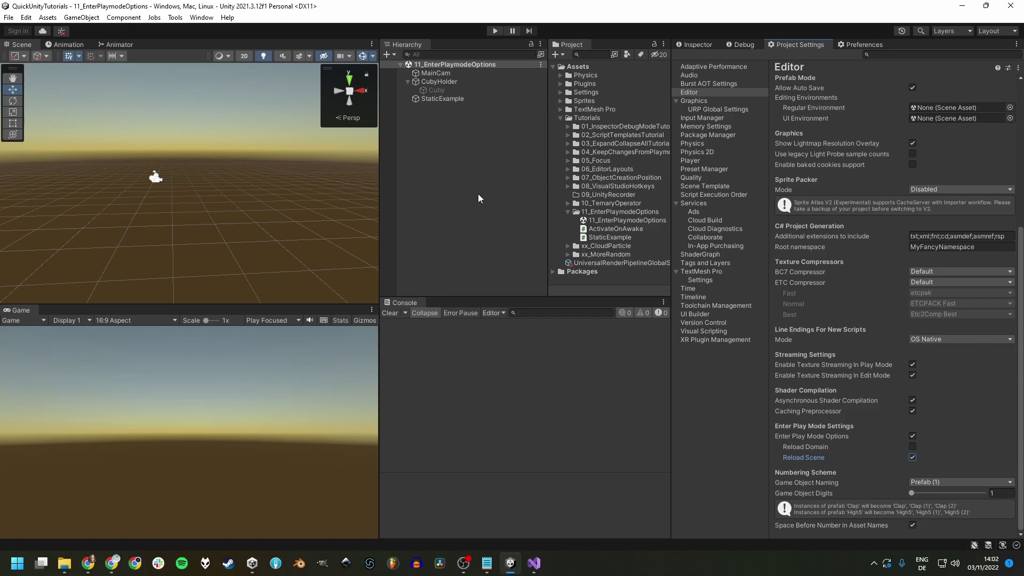
pyautogui.click(494, 31)
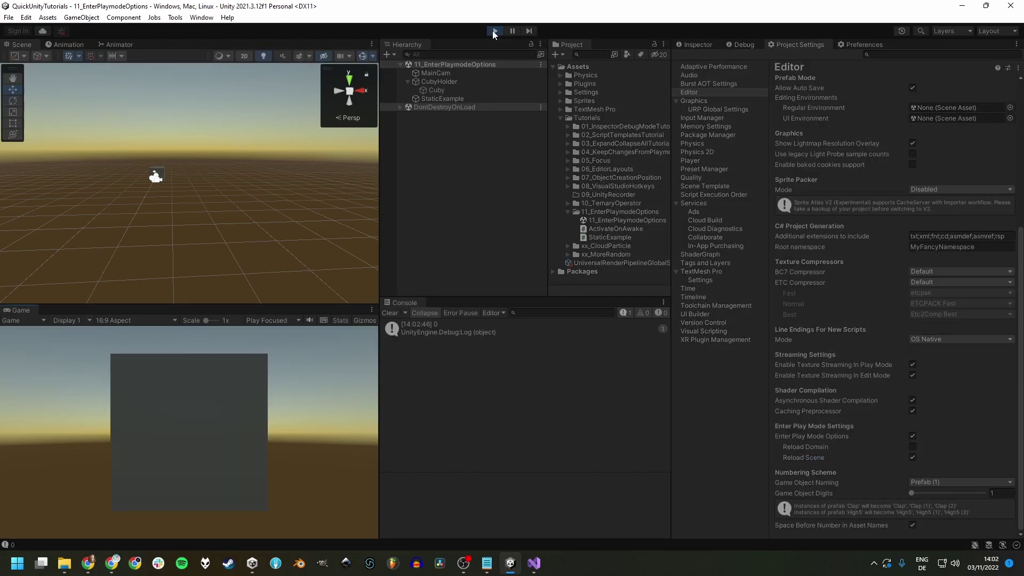
pyautogui.click(494, 31)
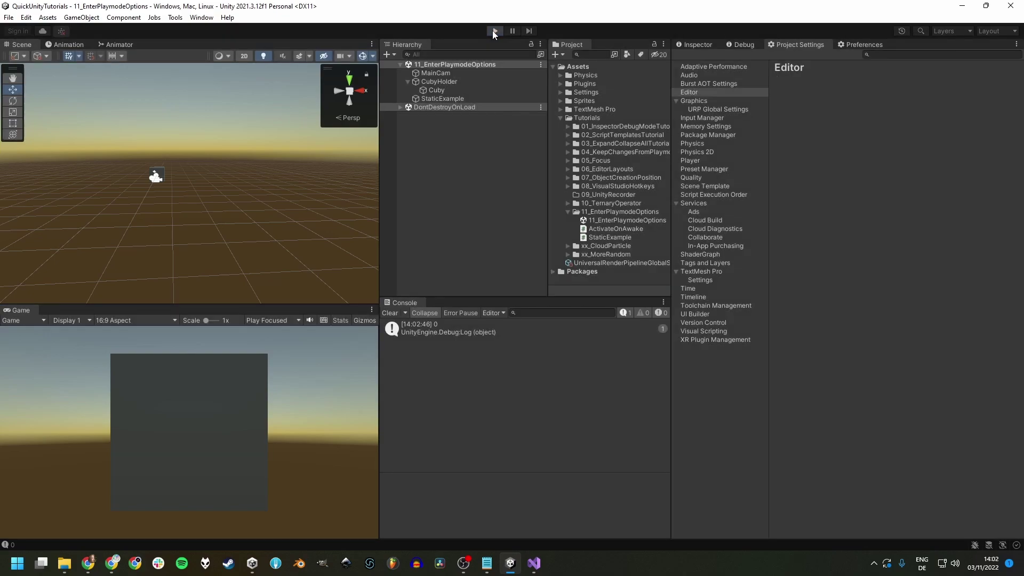
# Enable Reload Domain and enter Play mode again to check the counter logs 0.
pyautogui.scroll(-5, 840, 229)
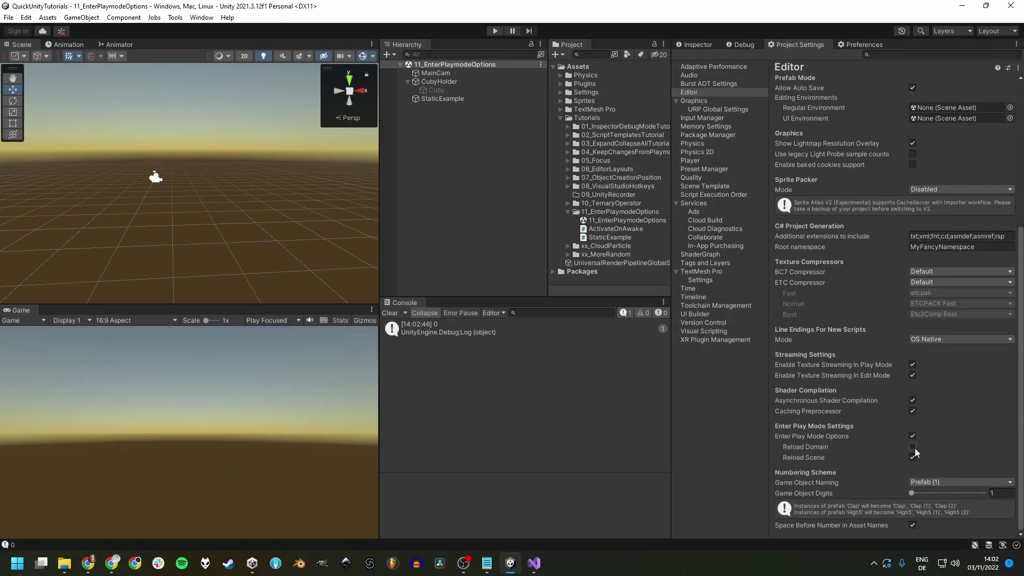
pyautogui.click(913, 447)
pyautogui.click(495, 31)
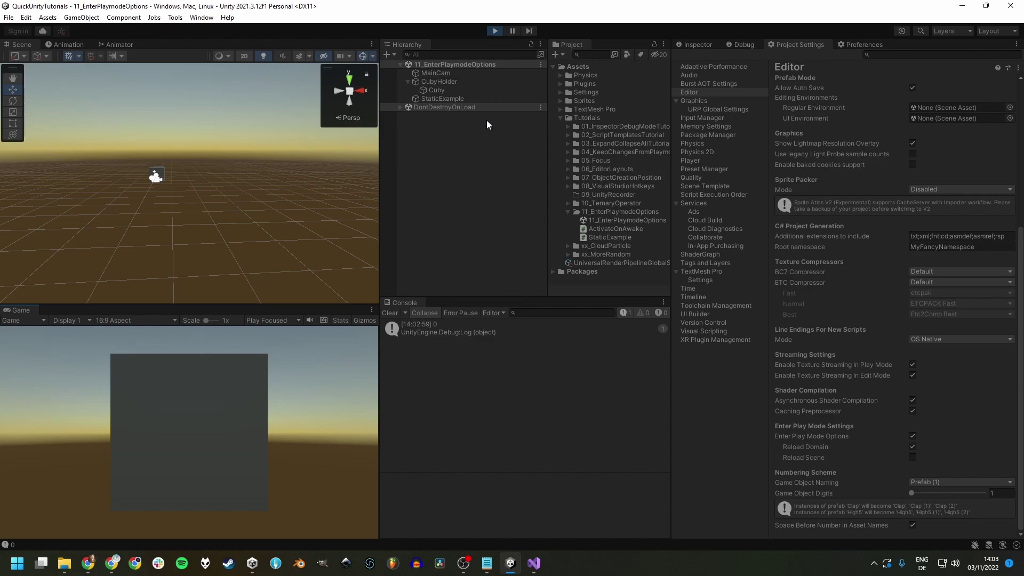
# Exit Play mode with Ctrl+P and untick Enter Play Mode Options in Editor settings.
pyautogui.hotkey('ctrl', 'p')
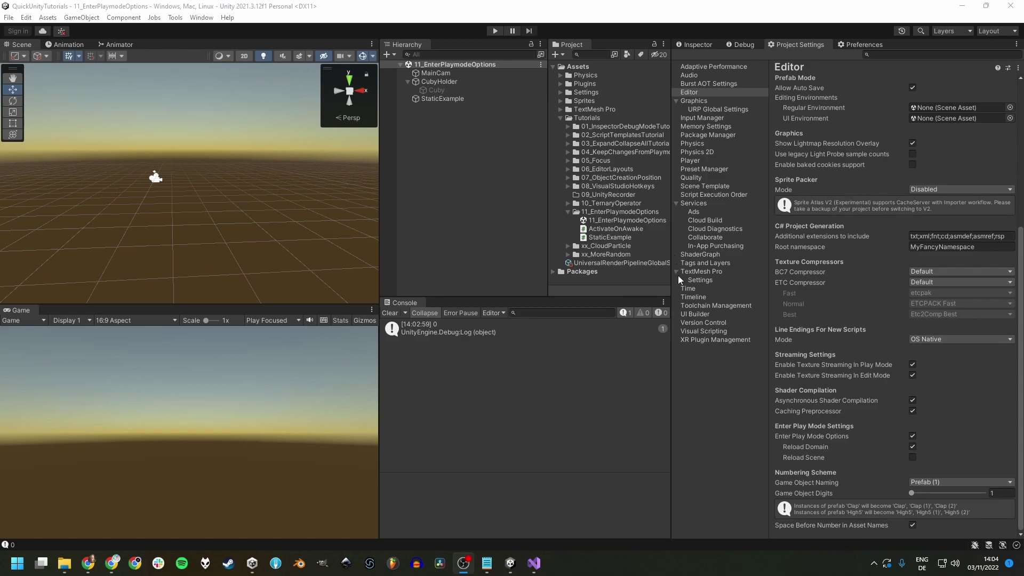
pyautogui.click(913, 436)
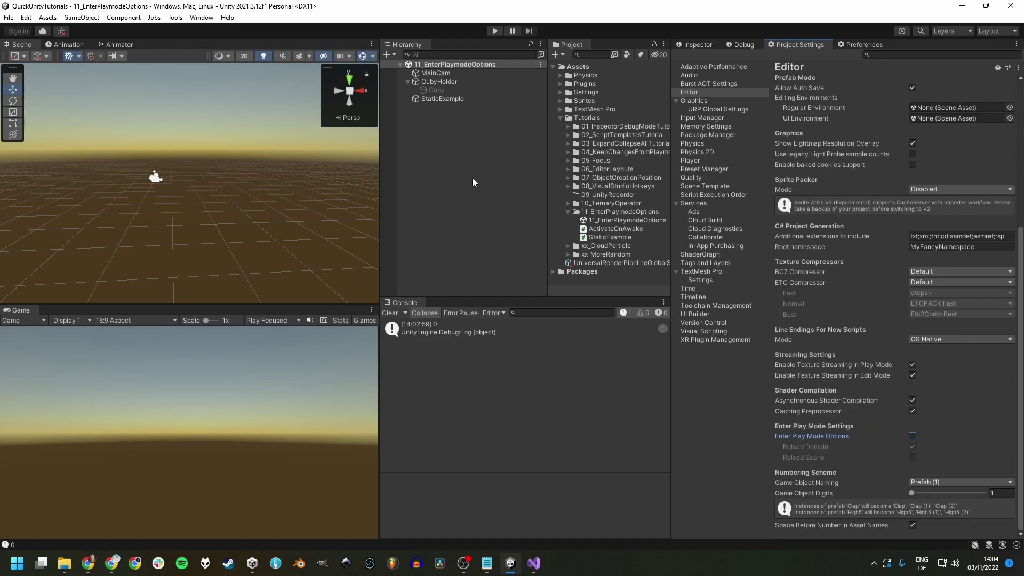
pyautogui.hotkey('alt', 'Tab')
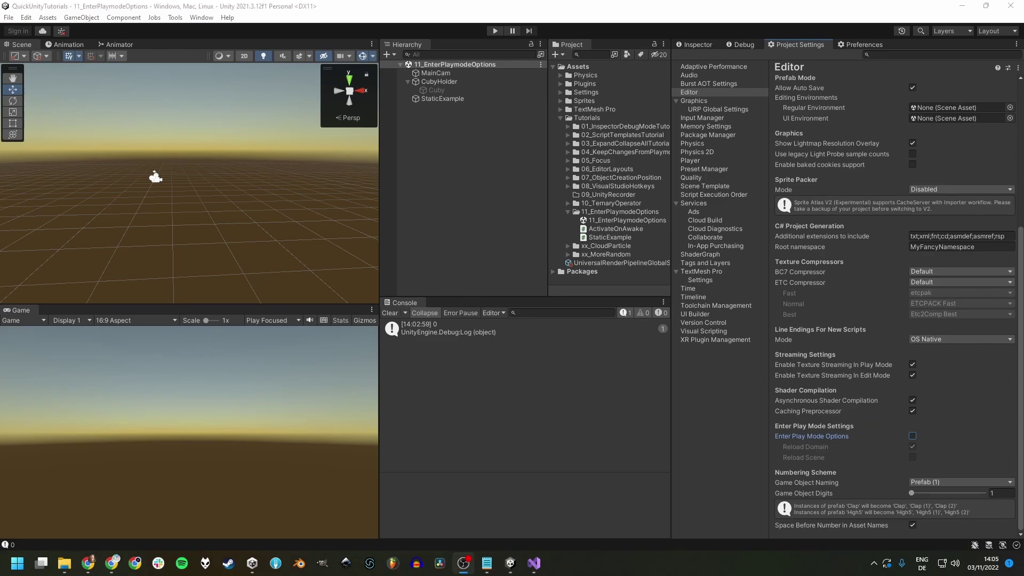